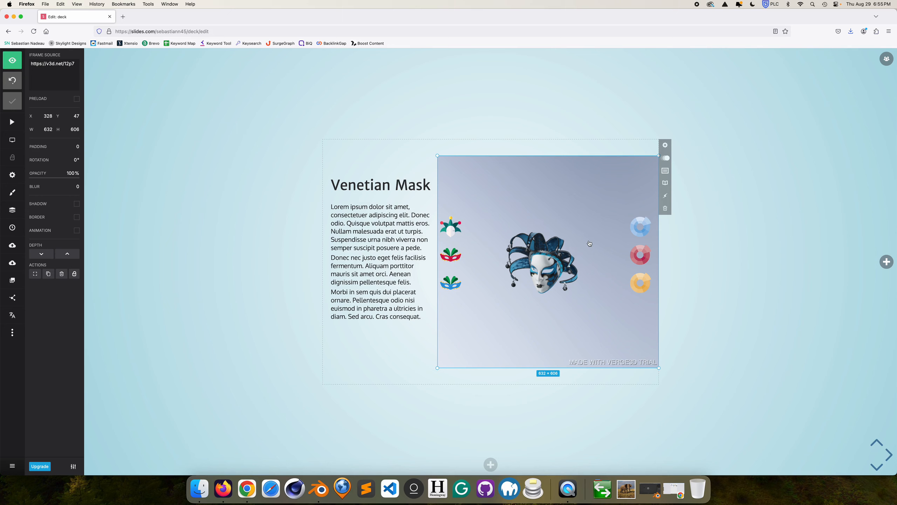
Apply the dark navy blue color theme with white text and orange accents to the deck and save it.
left_click(877, 465)
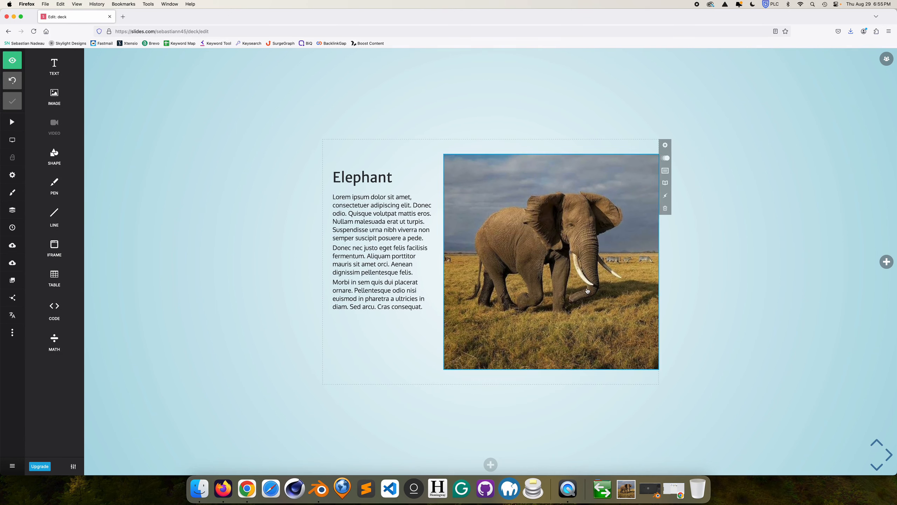
left_click(873, 443)
left_click(872, 443)
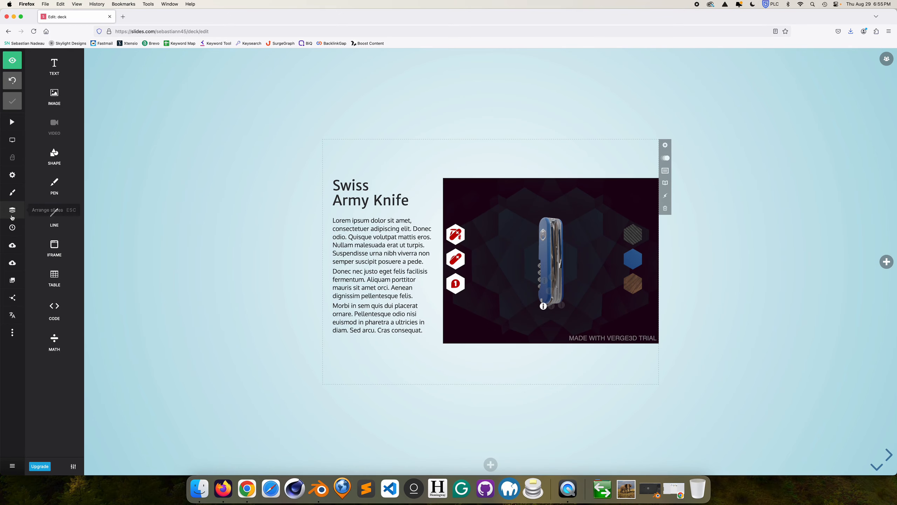
left_click(12, 192)
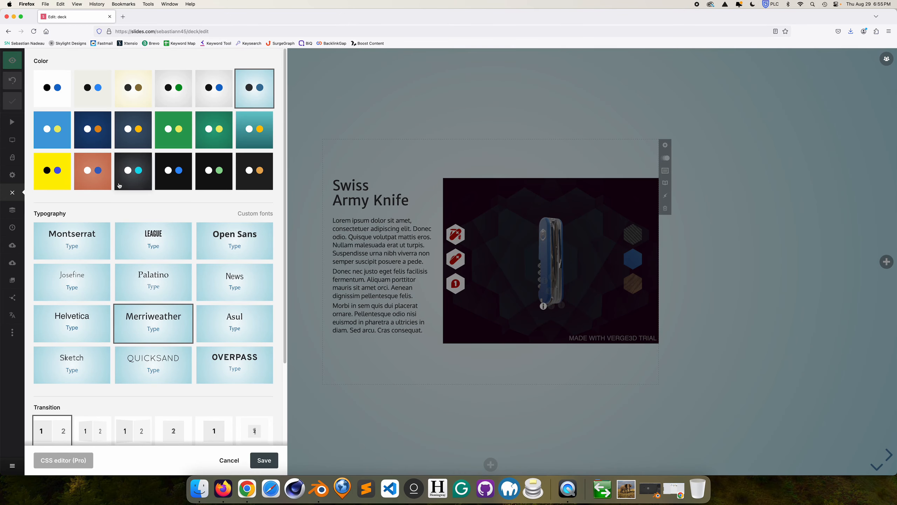
left_click(49, 129)
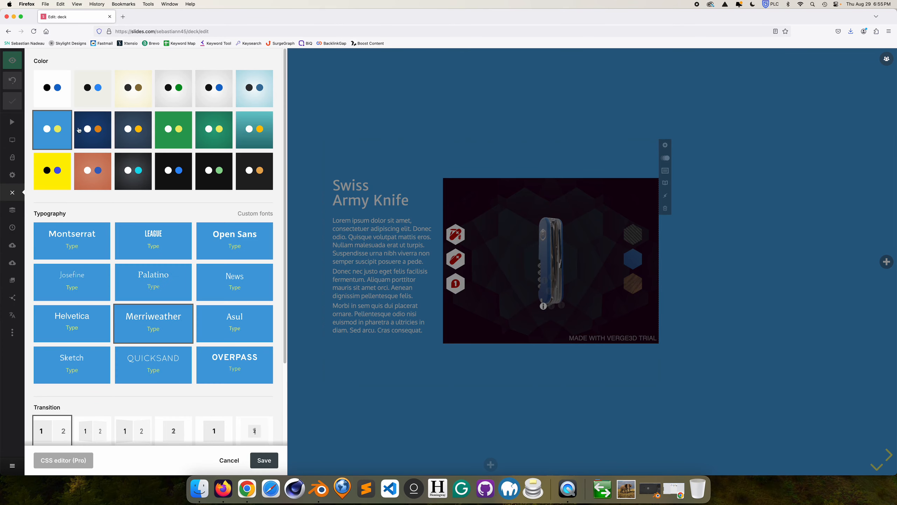
left_click(92, 130)
left_click(58, 132)
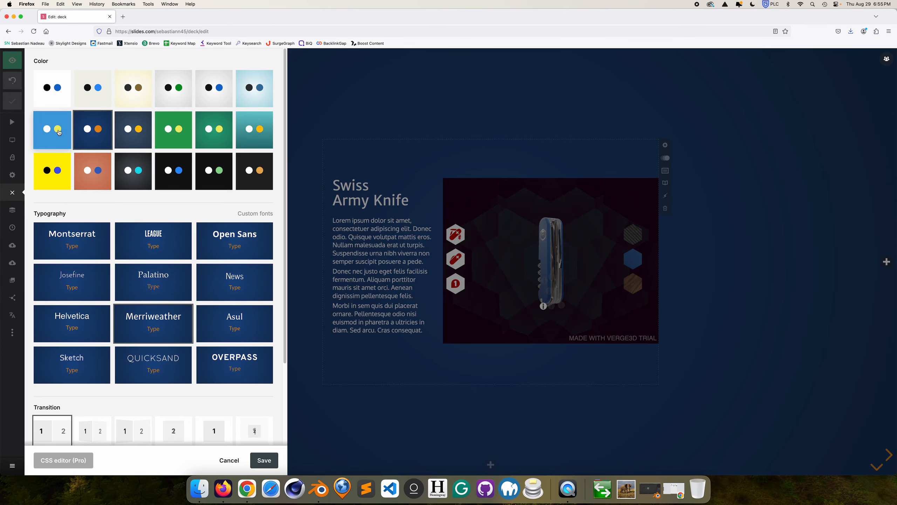
left_click(88, 129)
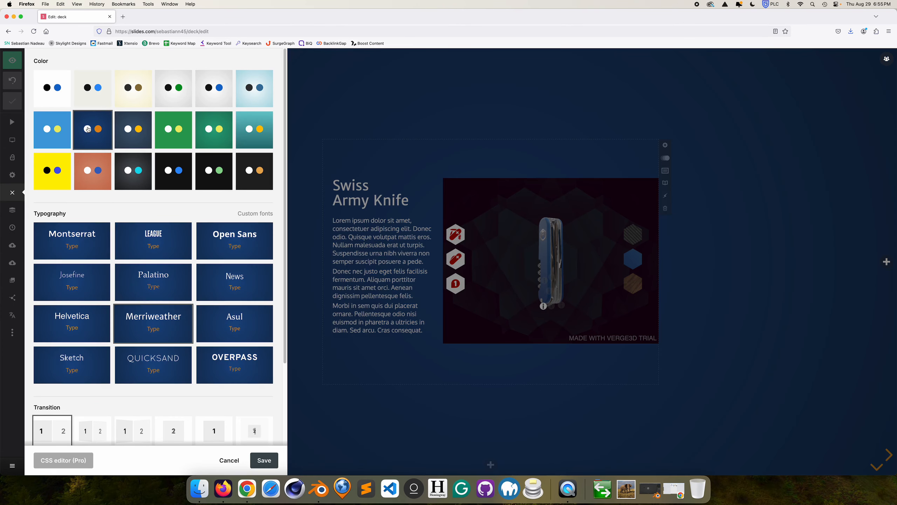
left_click(265, 459)
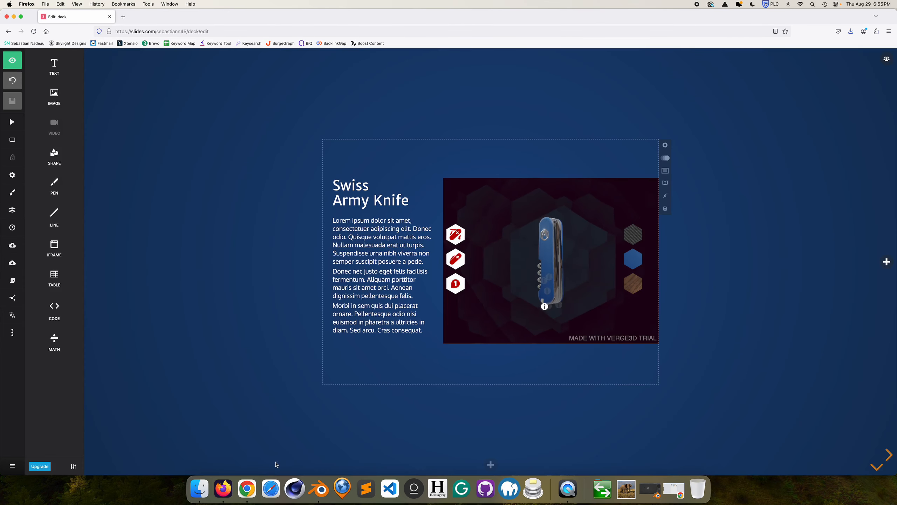
Preview the Swiss Army Knife slide, testing its unfold and fold options and the wood, blue and carbon handle finishes.
left_click(12, 61)
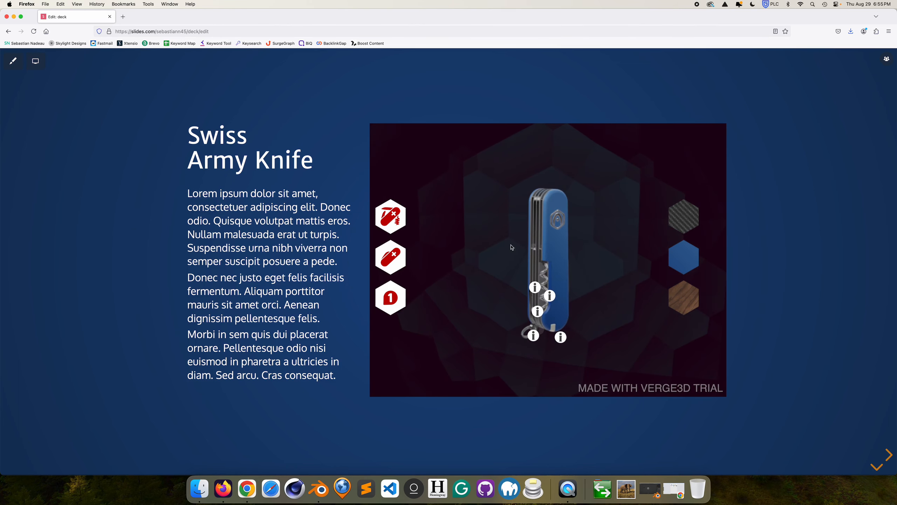
left_click(404, 221)
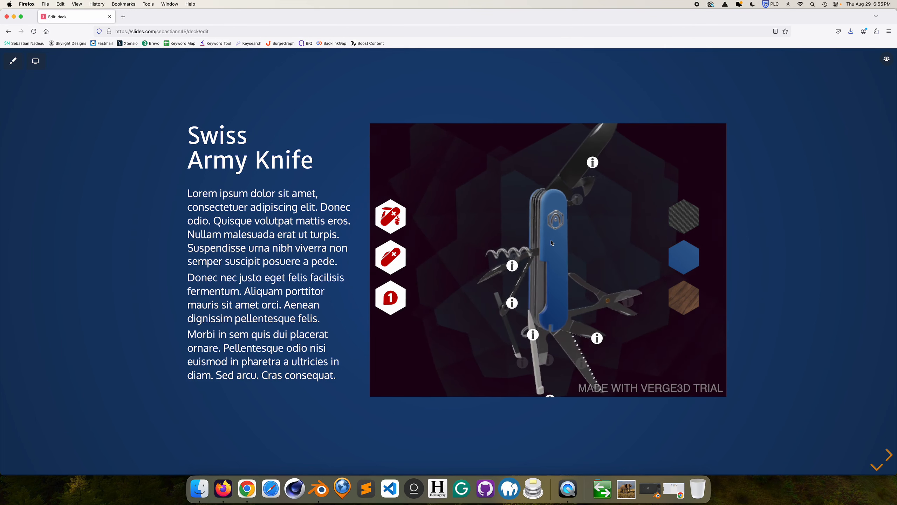
left_click(687, 297)
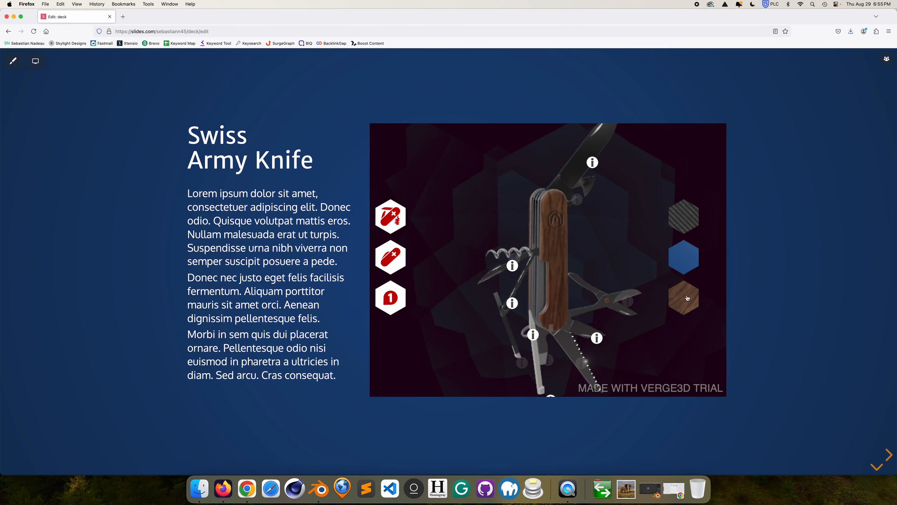
left_click(685, 258)
left_click(685, 221)
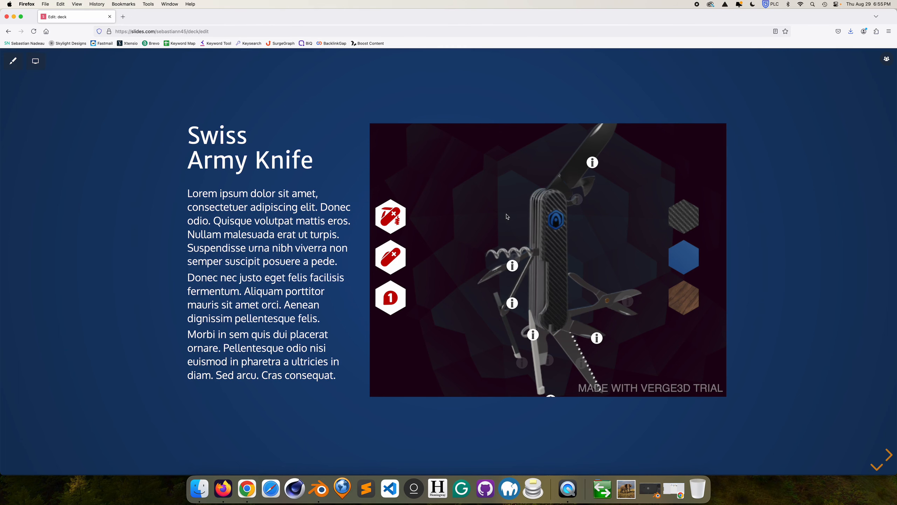
left_click(397, 258)
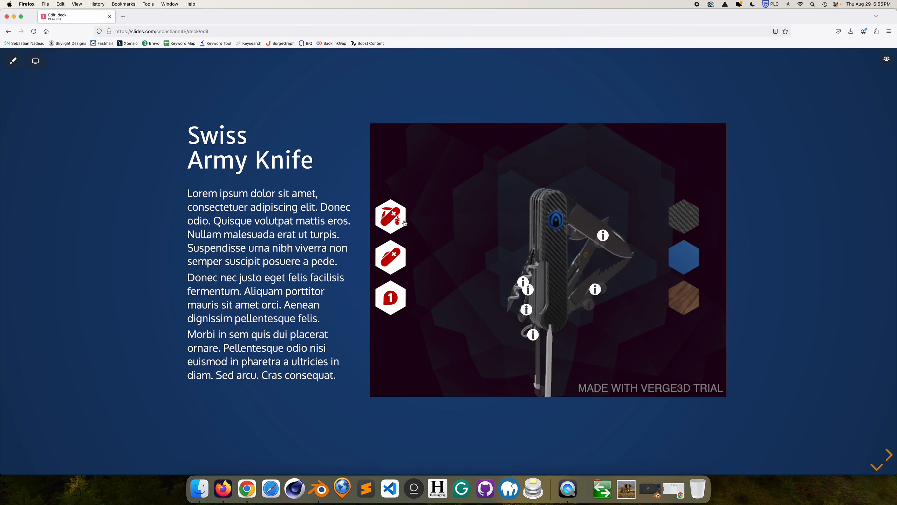
Test the red and yellow color options of the mask on the Venetian Mask preview slide.
left_click(876, 467)
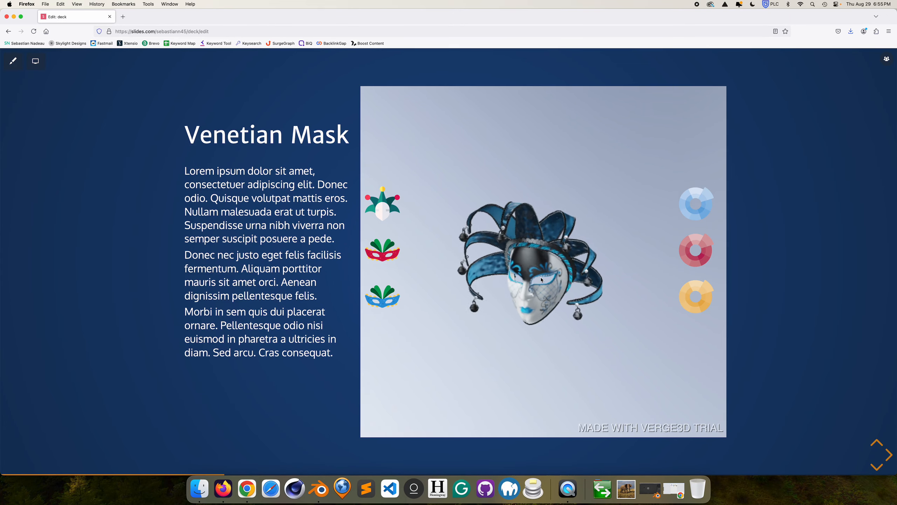
left_click(700, 252)
left_click(700, 309)
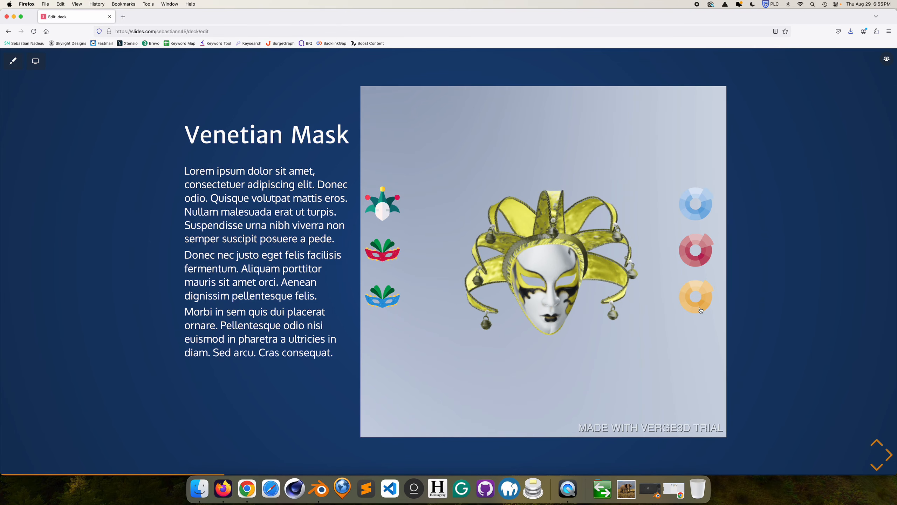
left_click(703, 265)
Look through the Elephant, Earth Quiz and Clipping Planes slides in the preview.
left_click(878, 467)
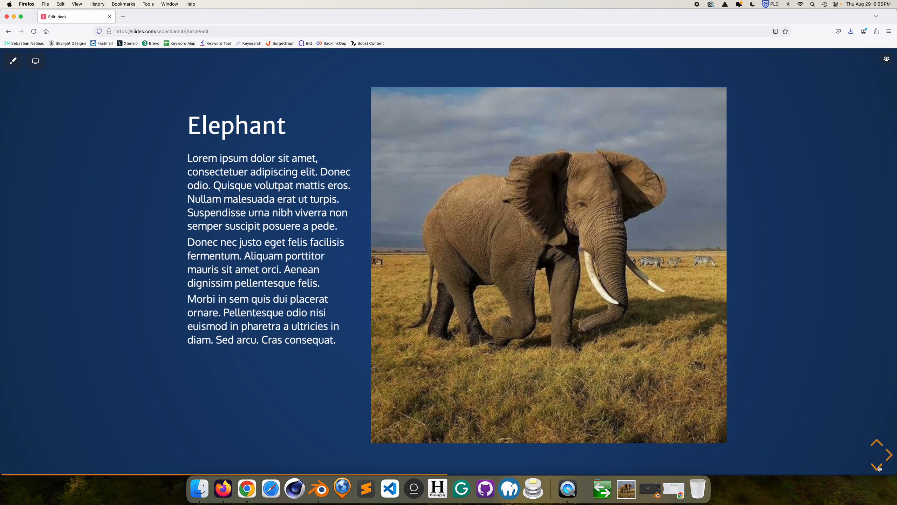
left_click(889, 455)
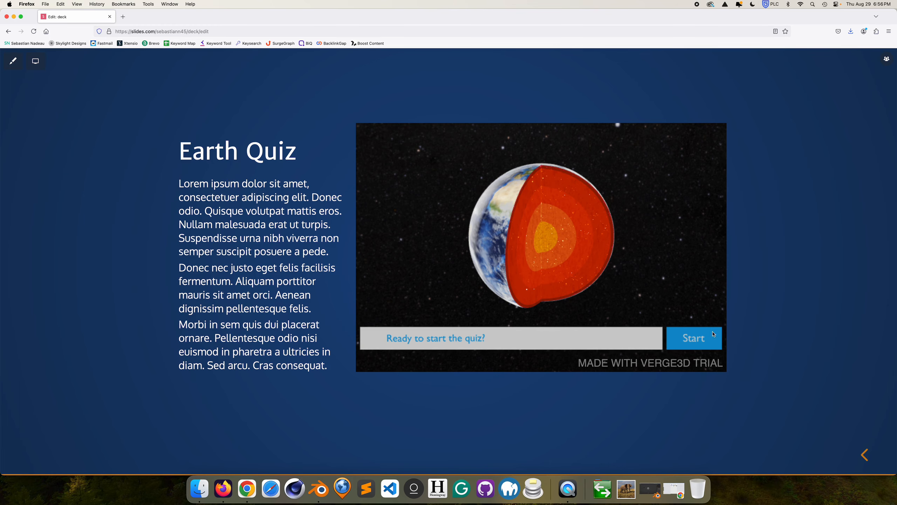
left_click(865, 454)
left_click(866, 456)
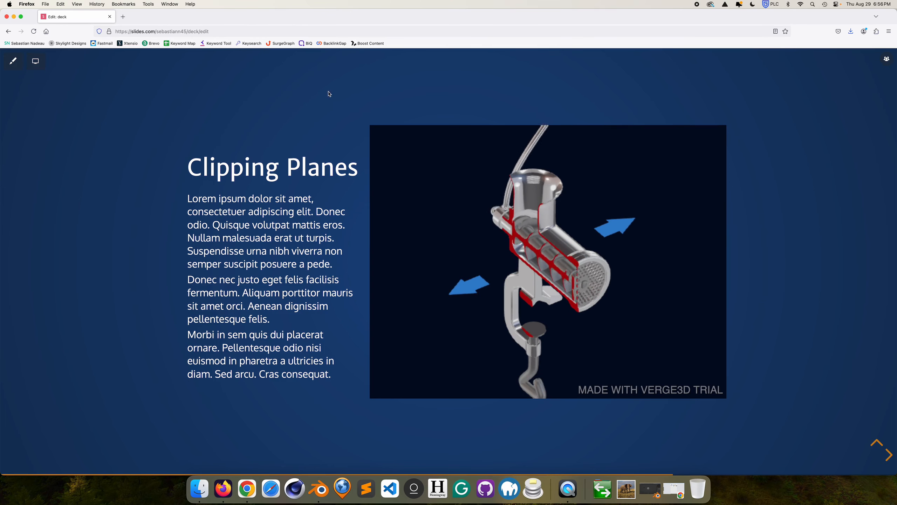
Return to editing and enlarge the Clipping Planes slide's body text to a scale of about 79%.
left_click(14, 62)
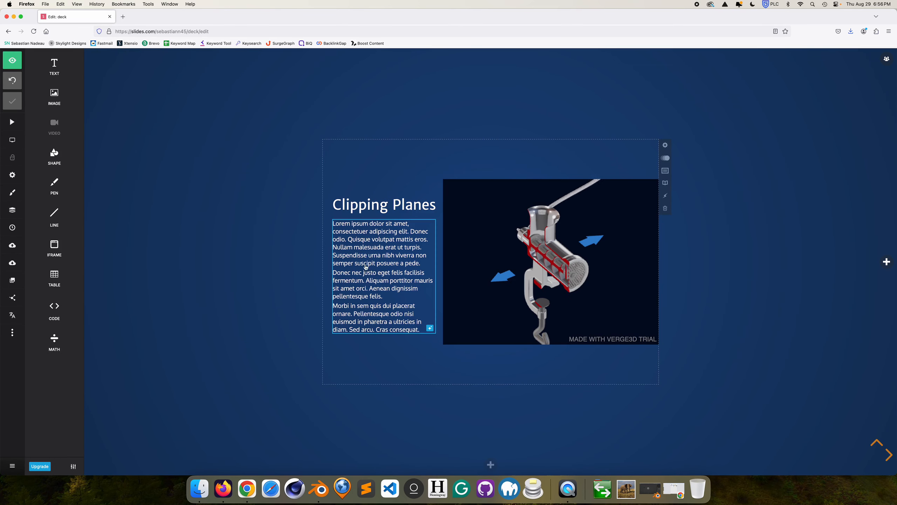
left_click(335, 275)
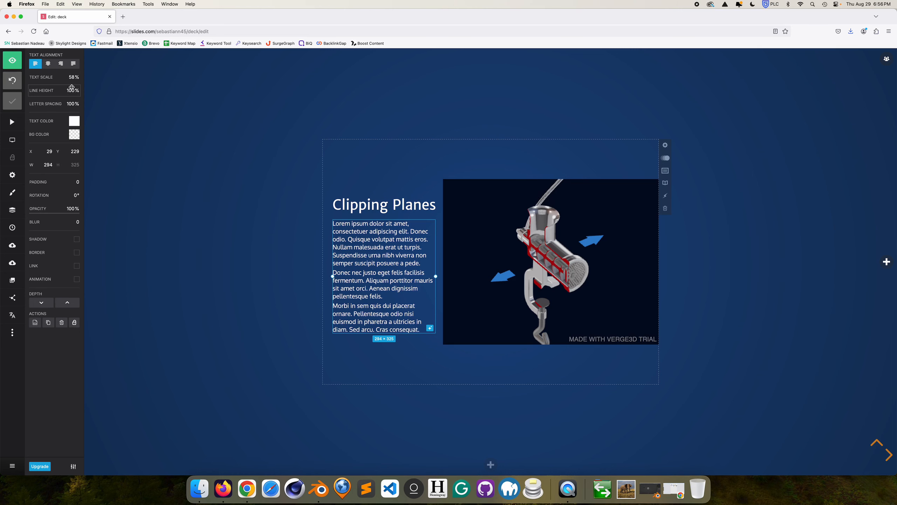
left_click_drag(71, 79, 168, 81)
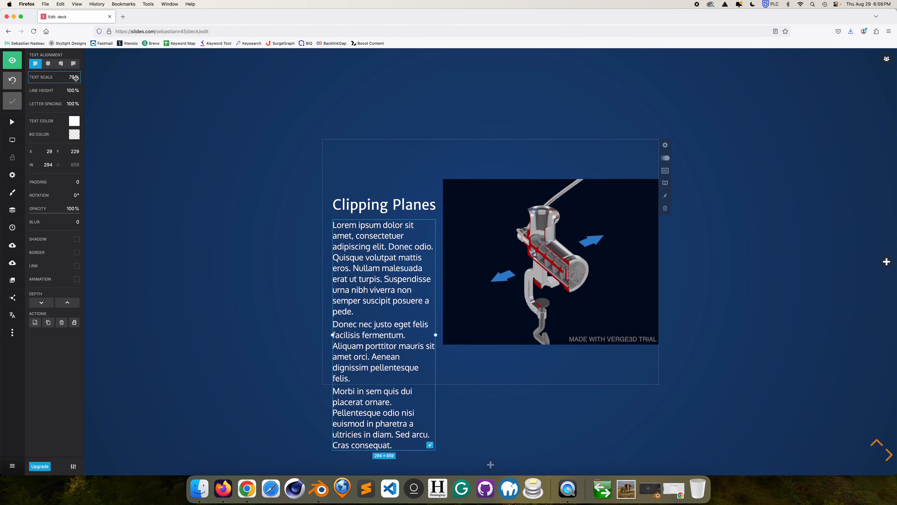
Check the body text settings on the Earth Quiz, Swiss Army Knife and Venetian Mask slides.
key("Right")
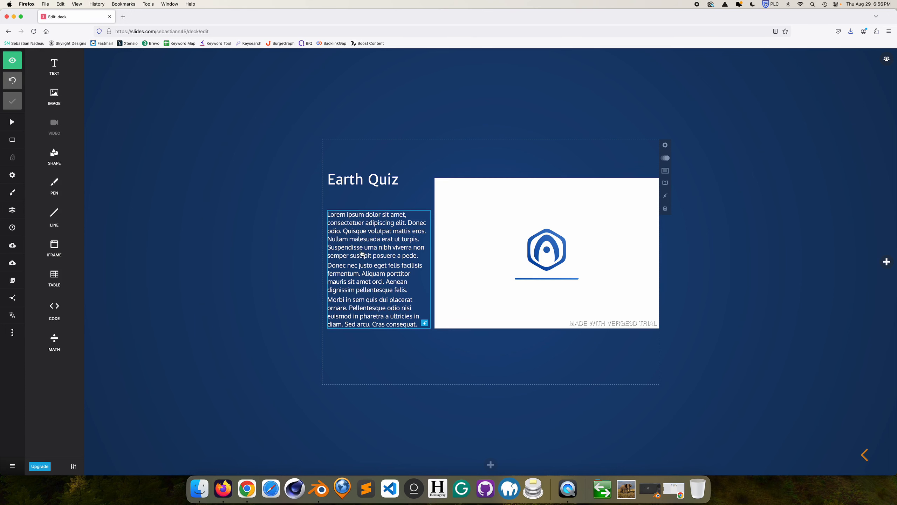
key("Left")
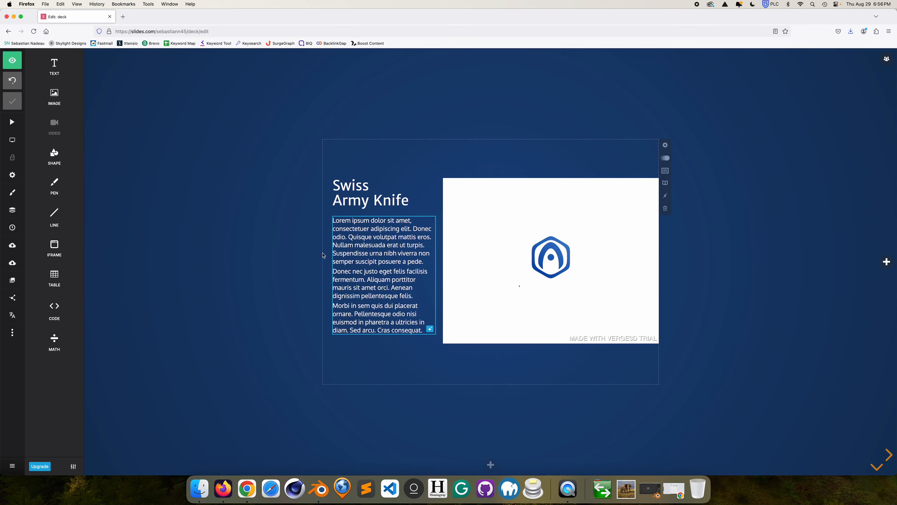
left_click(370, 265)
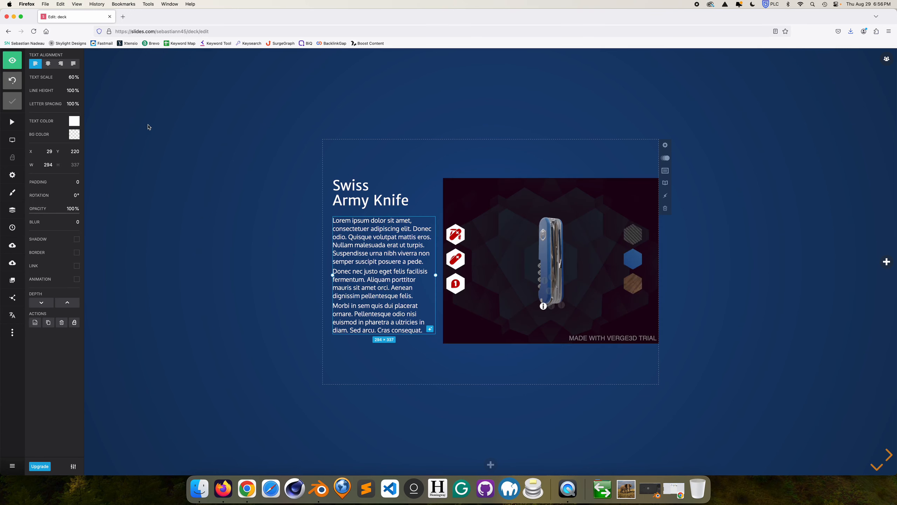
left_click(887, 456)
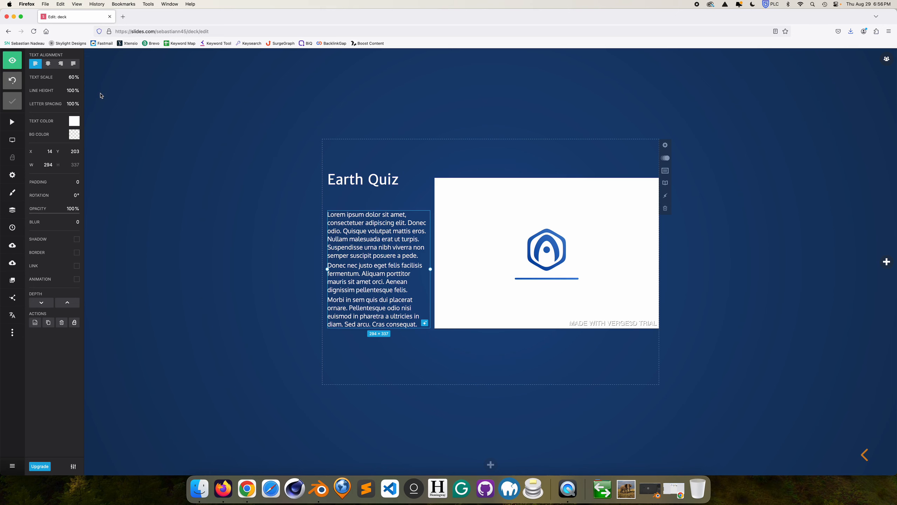
left_click(864, 454)
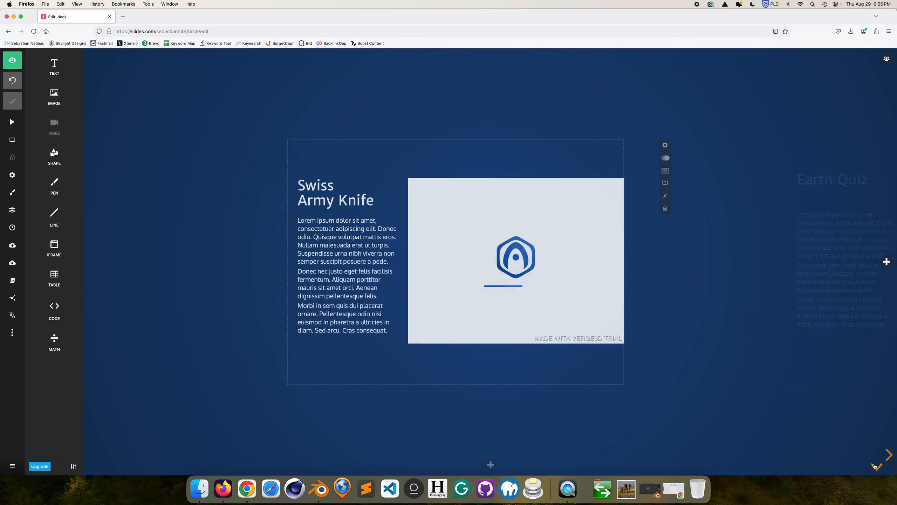
left_click(387, 281)
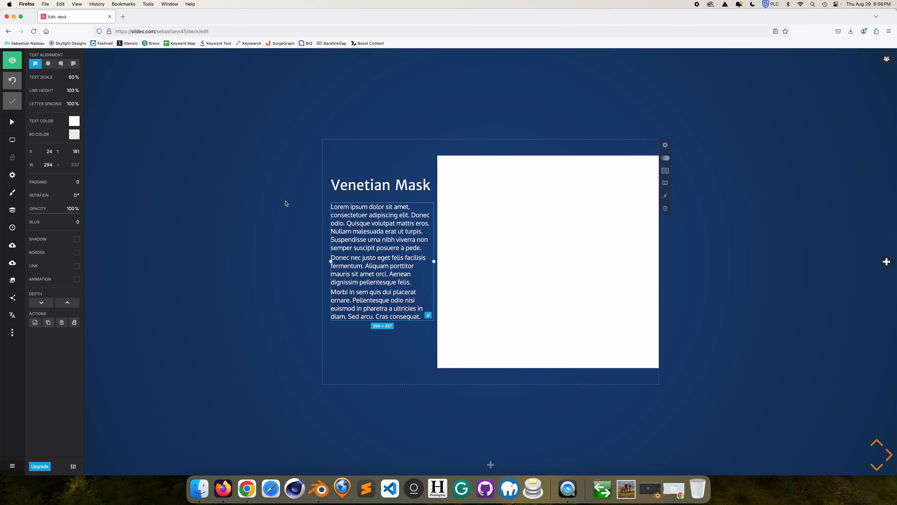
left_click_drag(69, 91, 75, 106)
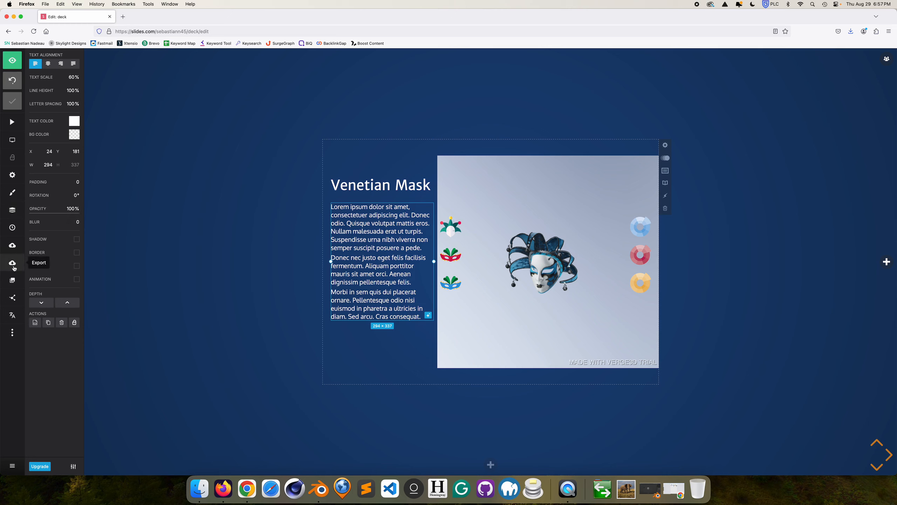
Review the deck's link, embed and email sharing options, including the embed styles, without sharing it.
left_click(13, 299)
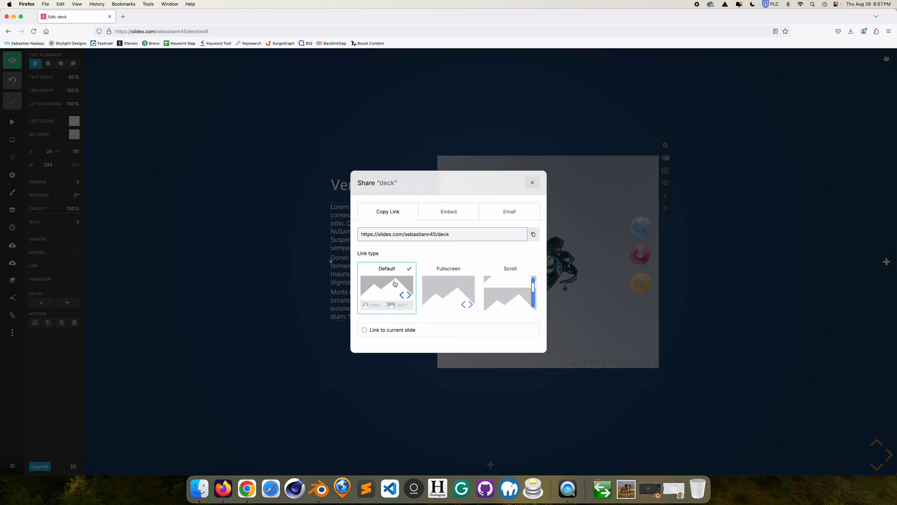
left_click(446, 214)
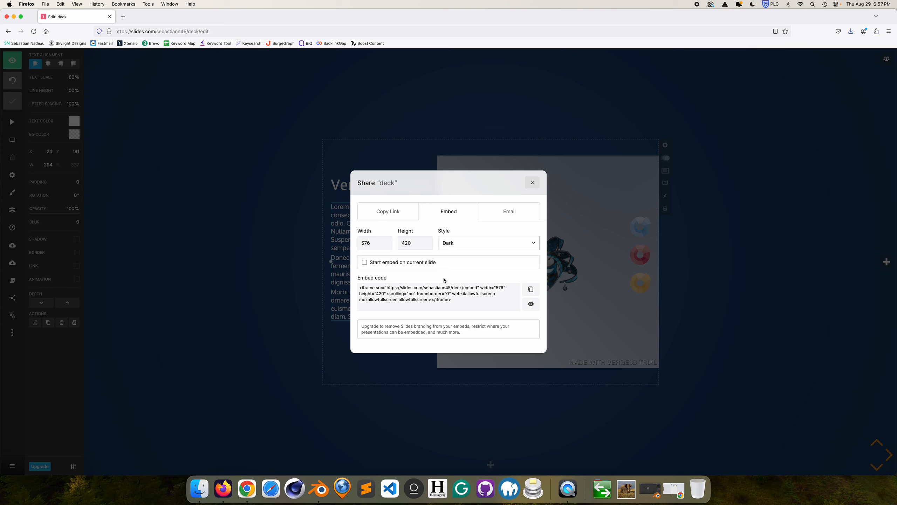
left_click(460, 249)
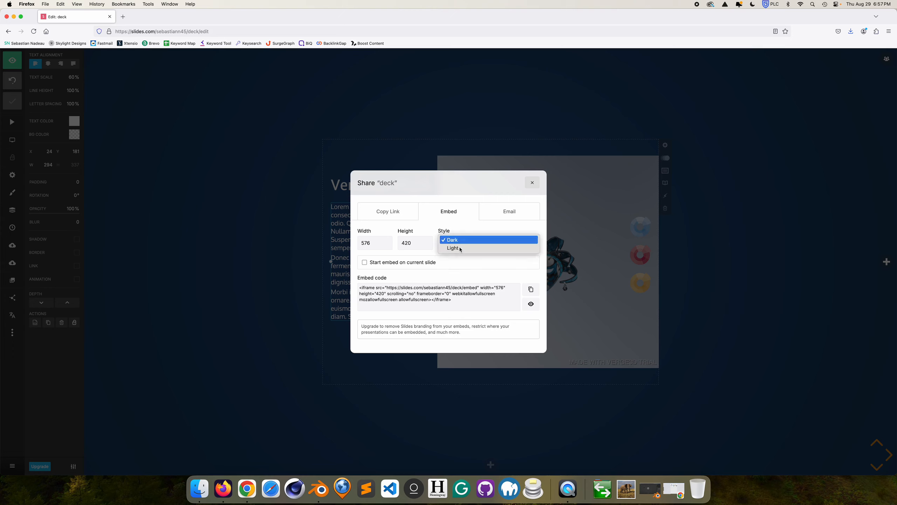
left_click(506, 230)
left_click(507, 212)
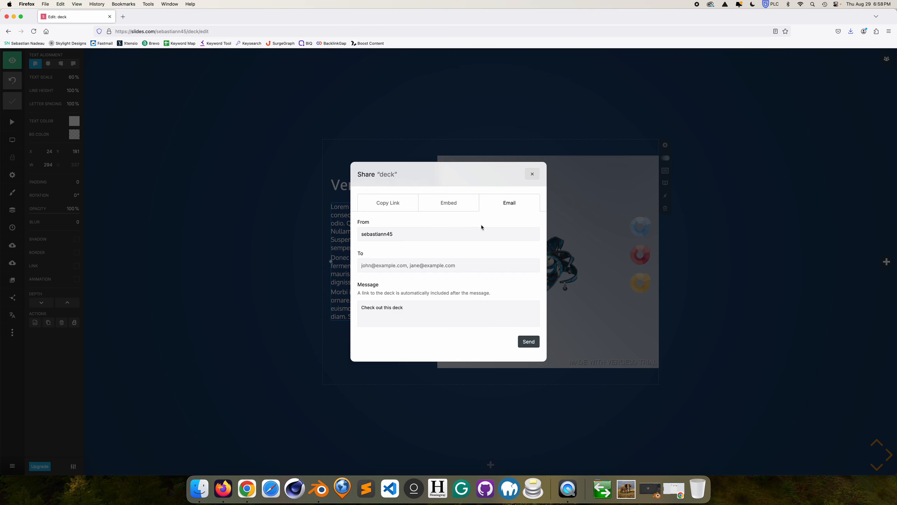
left_click(531, 173)
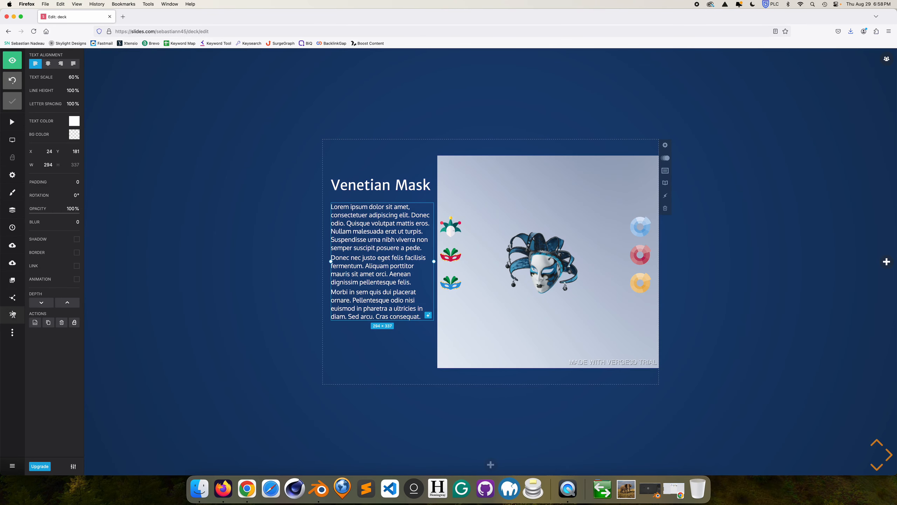
Open the export options for the deck.
left_click(12, 262)
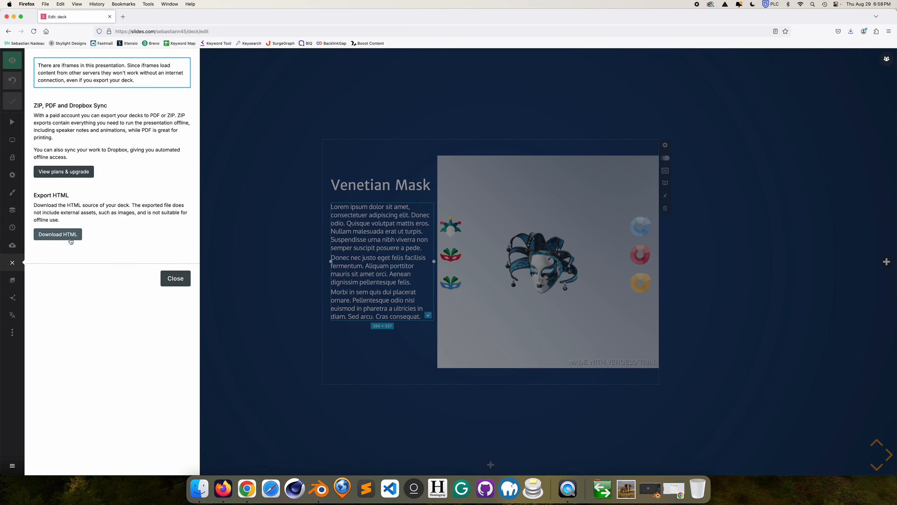